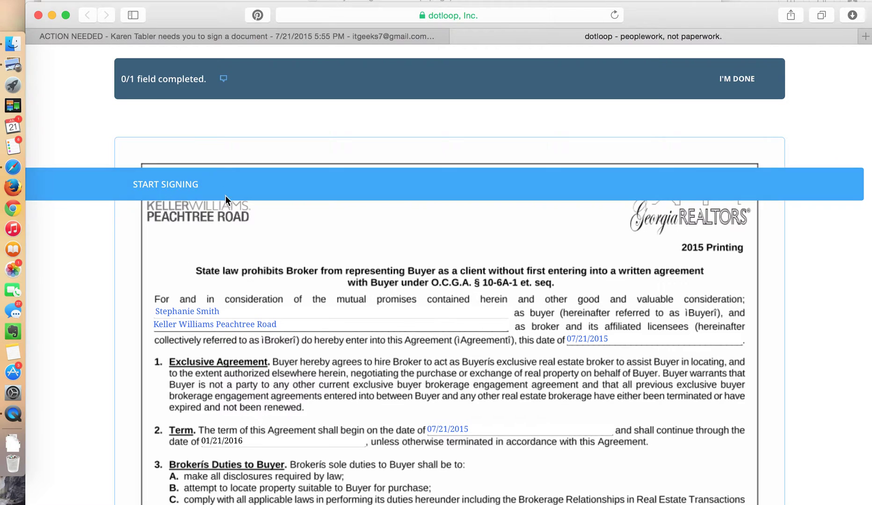
Start signing and open the Adopt your signature dialog for the Buyer's Signature line
left_click(180, 187)
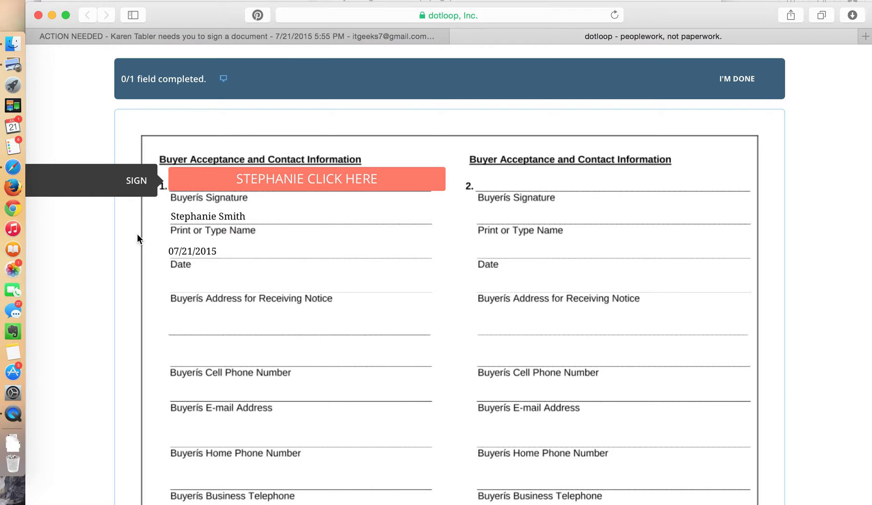
left_click(279, 187)
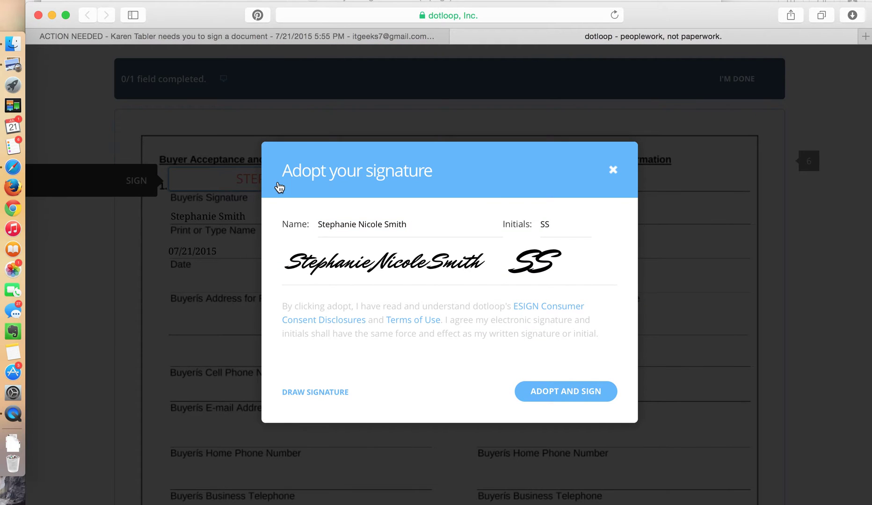
Retype the signature name as the buyer's first and last name only, without the middle name
left_click(409, 222)
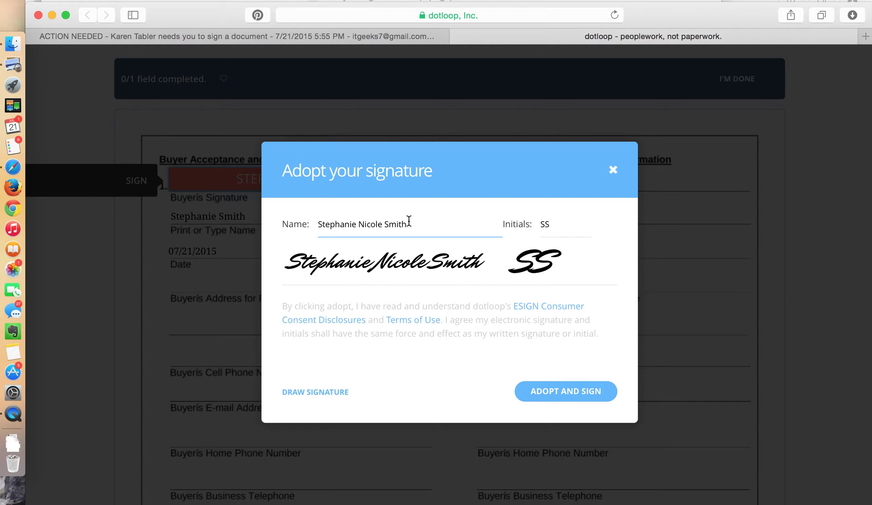
left_click_drag(408, 222, 320, 225)
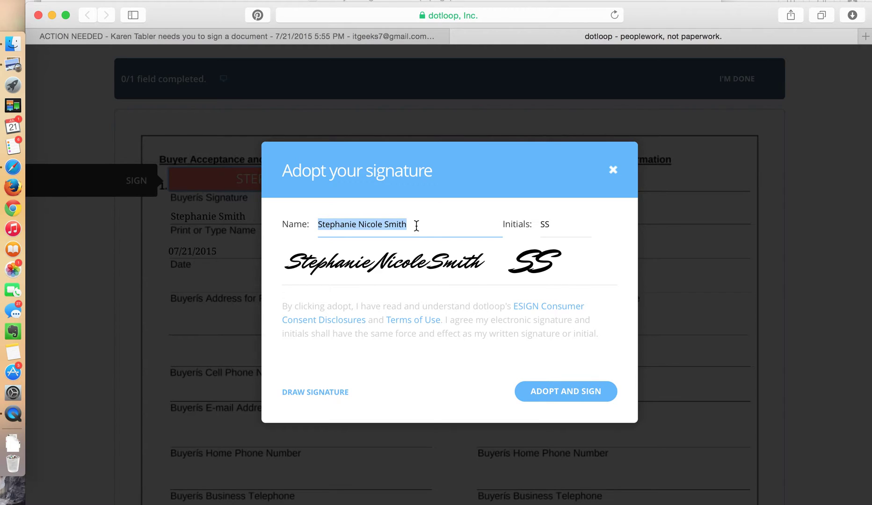
type("Set")
key("BackSpace")
key("BackSpace")
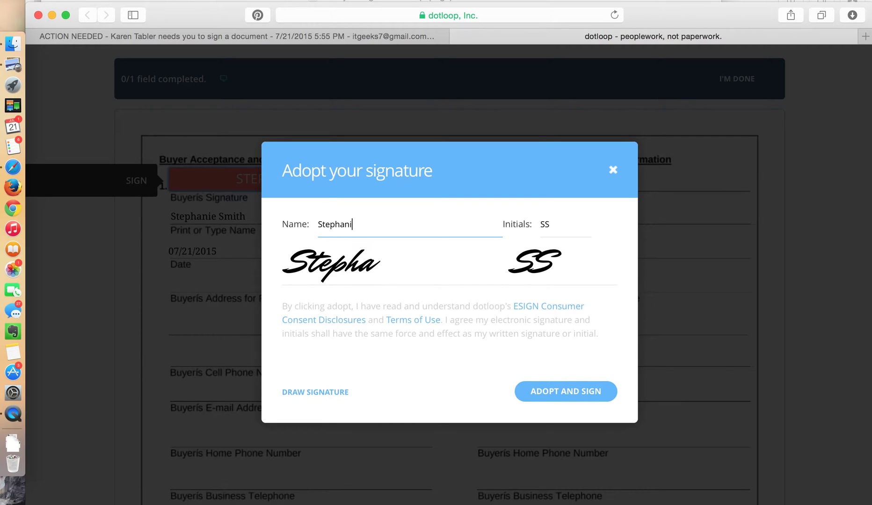
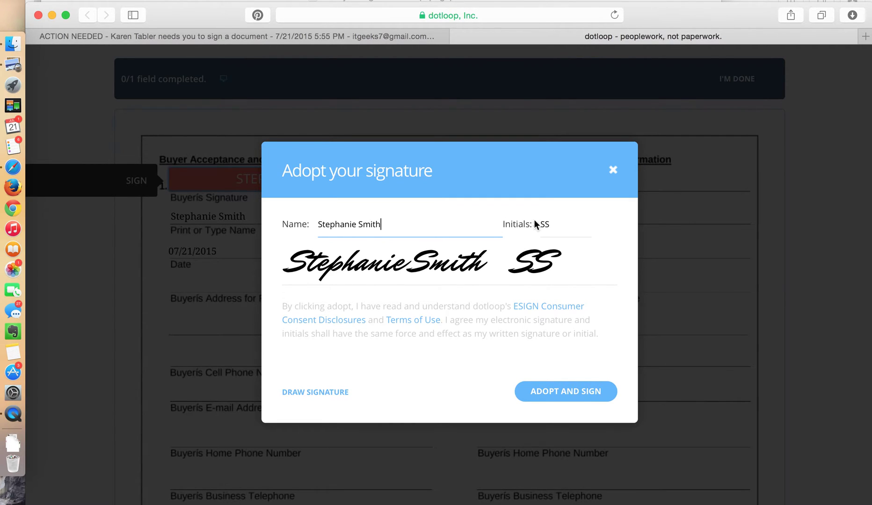
left_click(537, 225)
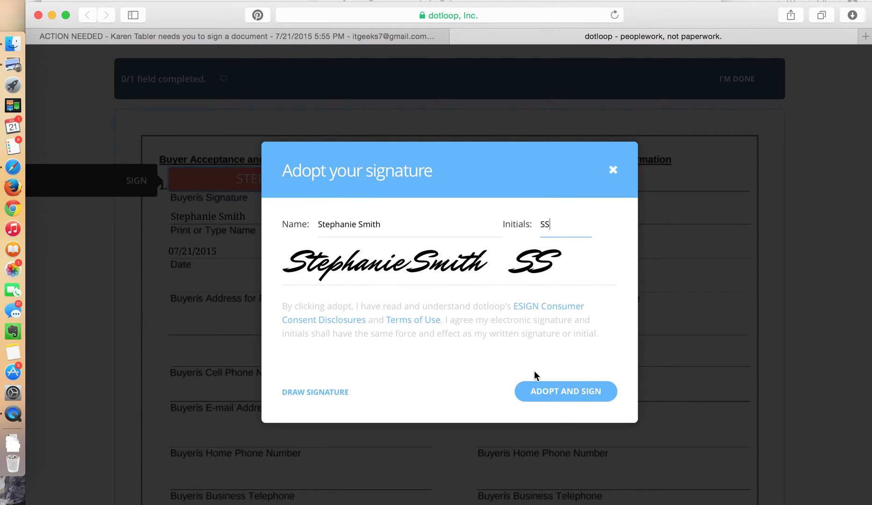
Adopt the signature and apply it to the Buyer's Signature line, completing 1/1 fields
left_click(550, 393)
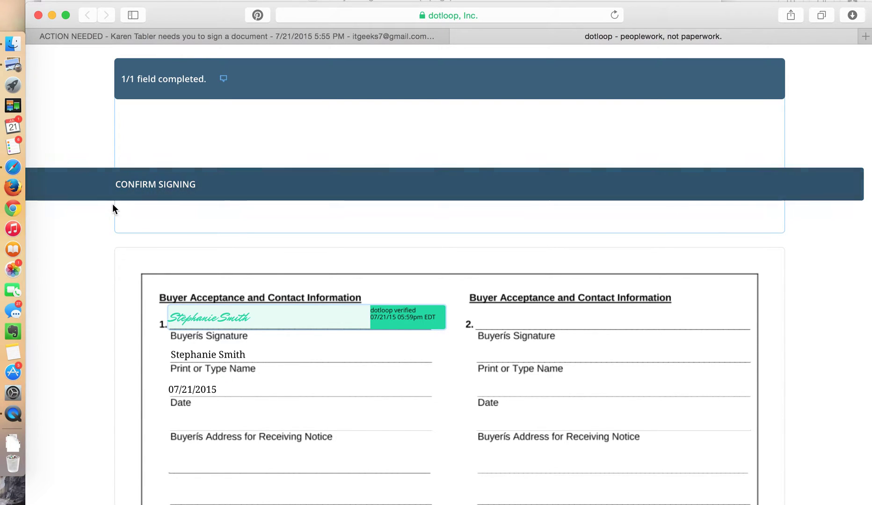
Confirm the signing and sign up for a free dotloop account with a new password
left_click(163, 186)
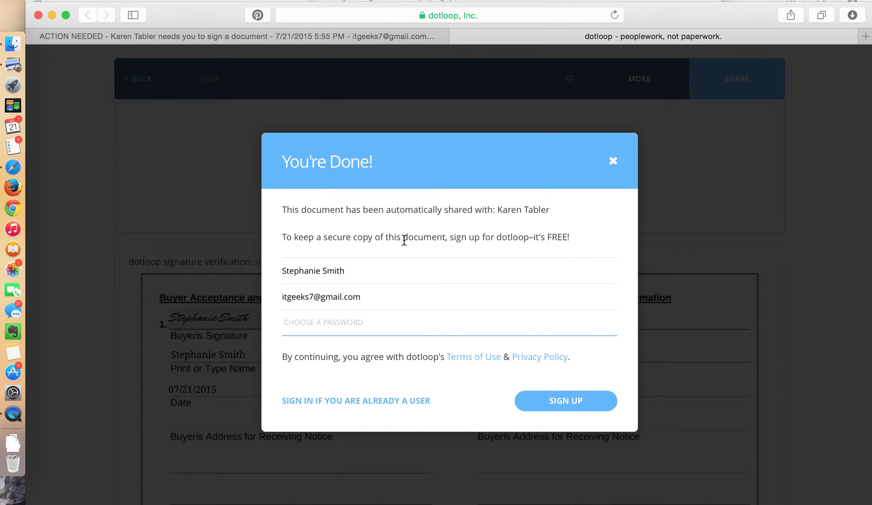
left_click(383, 294)
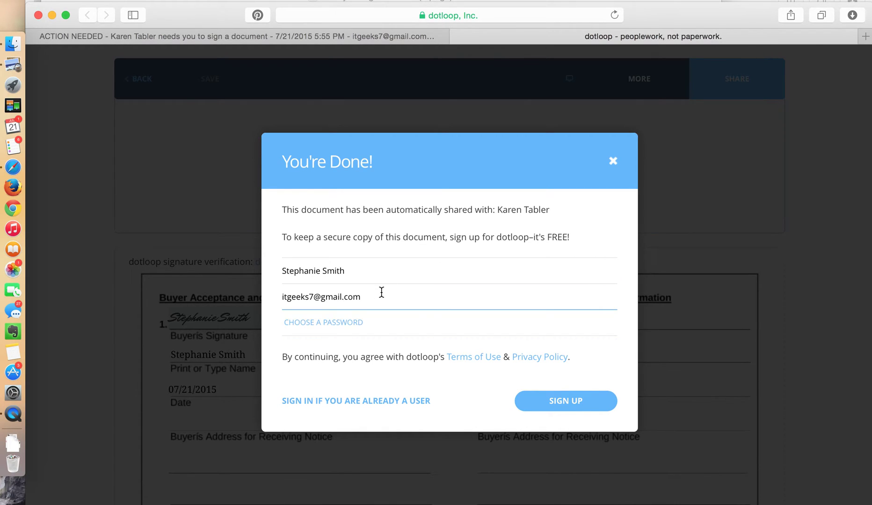
key("Tab")
type("•••••••")
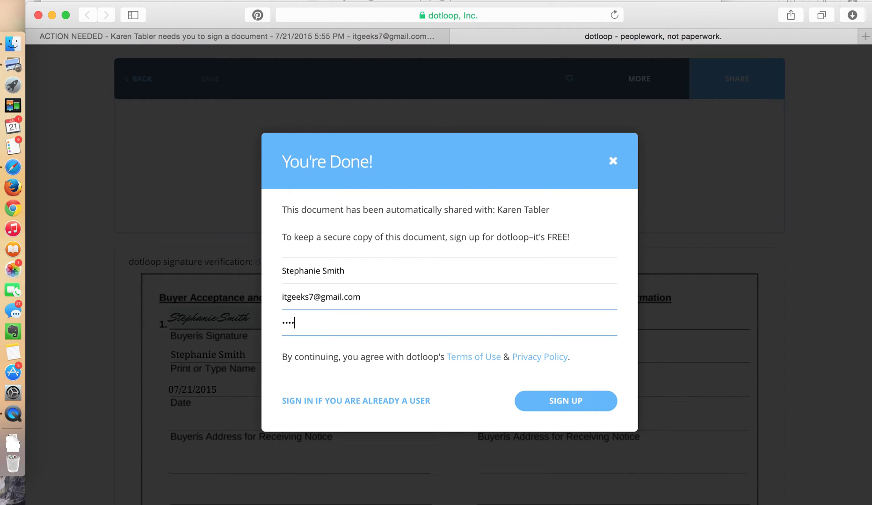
type("•")
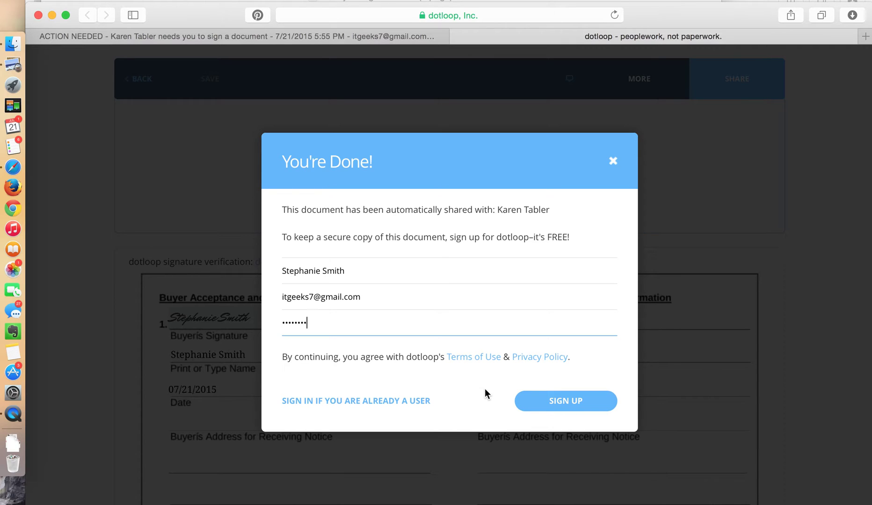
left_click(559, 404)
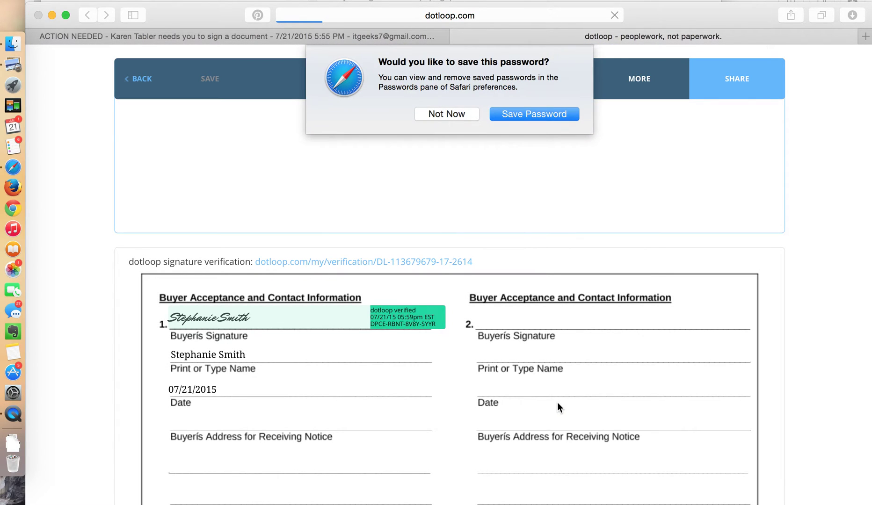
left_click(448, 112)
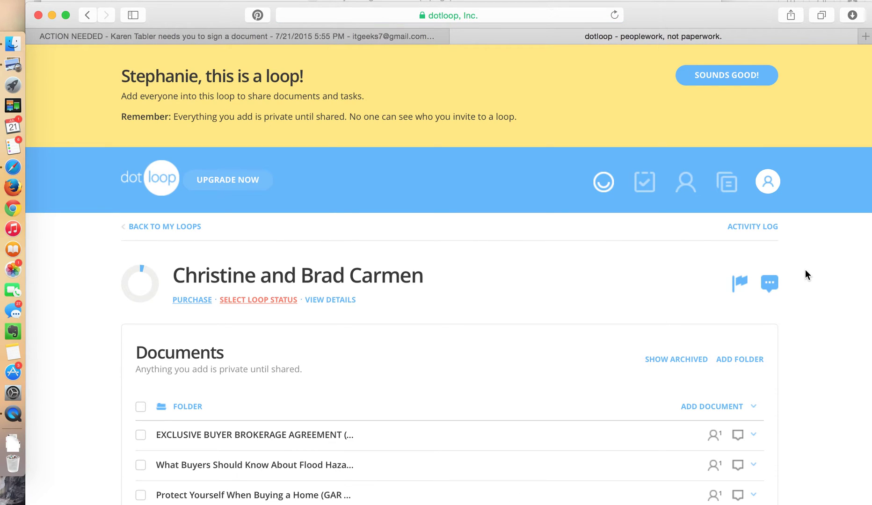
Read through the flood hazard and flood insurance brochure, then go back to the loop
scroll(805, 272, "down", 5)
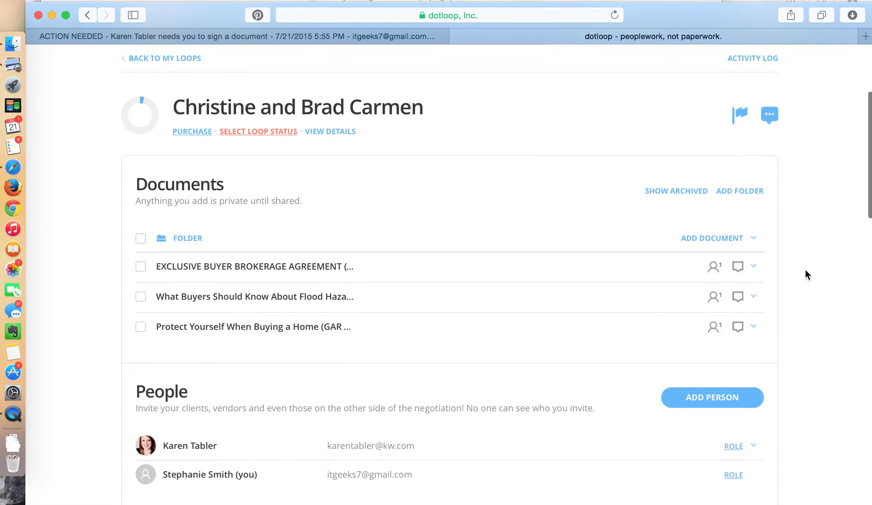
scroll(805, 270, "down", 1)
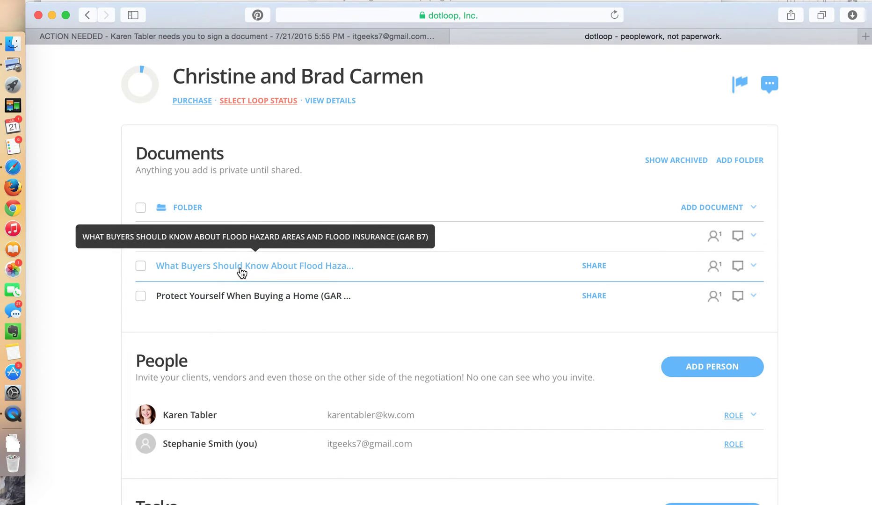
left_click(275, 267)
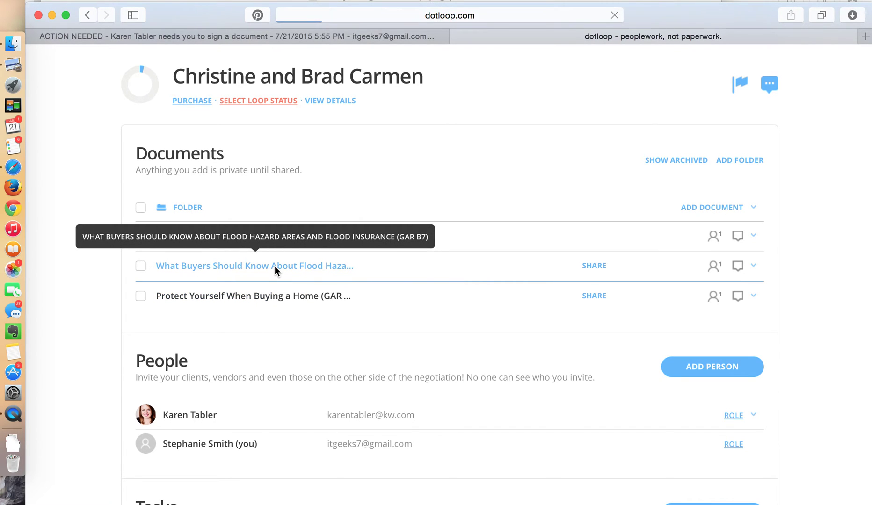
scroll(135, 241, "down", 15)
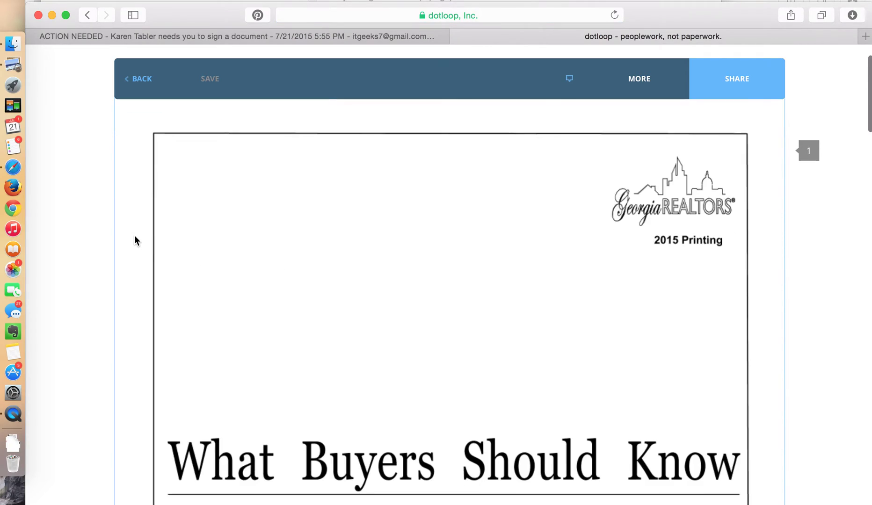
scroll(135, 240, "down", 10)
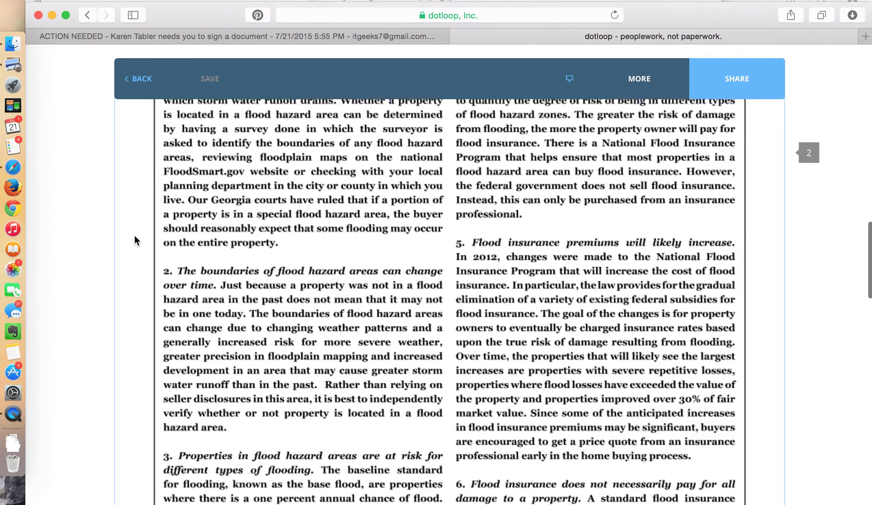
scroll(136, 141, "up", 15)
scroll(134, 159, "up", 10)
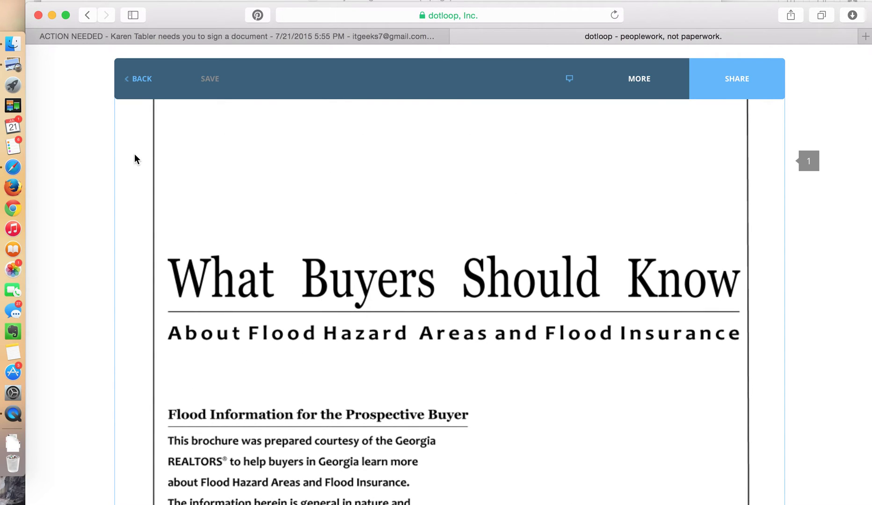
left_click(145, 81)
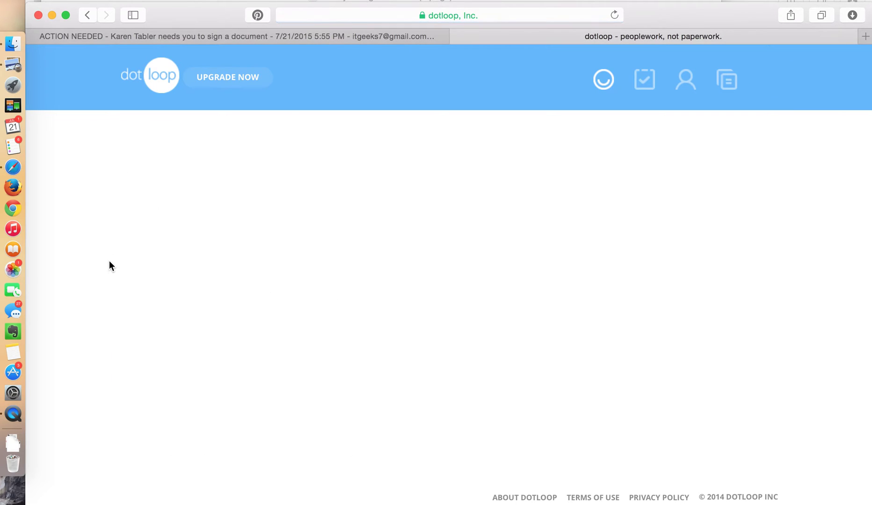
scroll(109, 262, "down", 5)
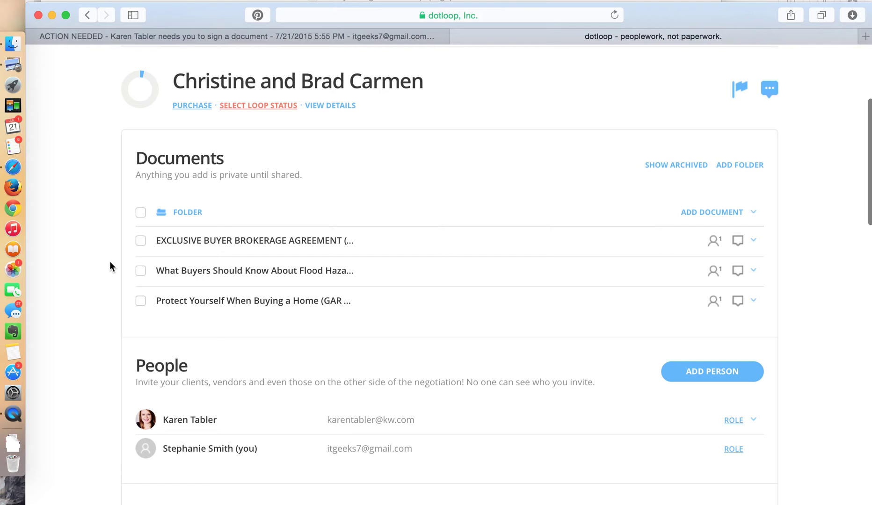
scroll(110, 267, "down", 3)
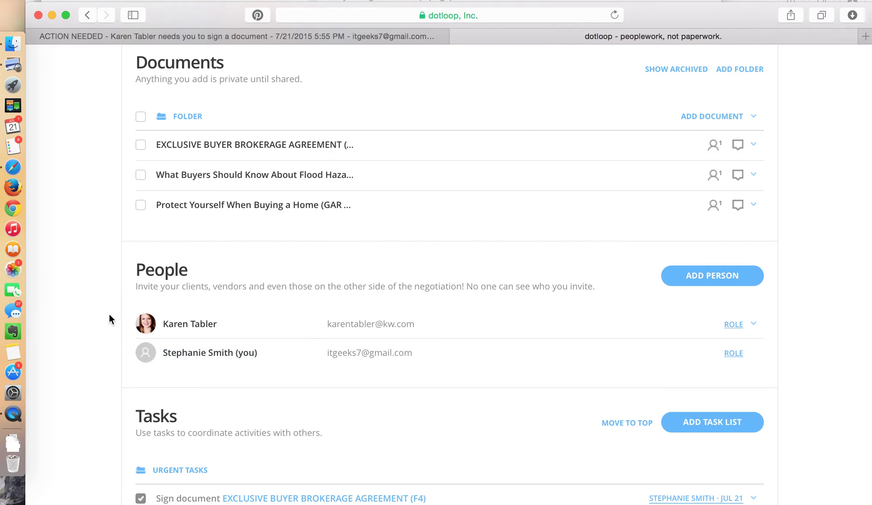
mouse_move(173, 215)
scroll(284, 324, "down", 5)
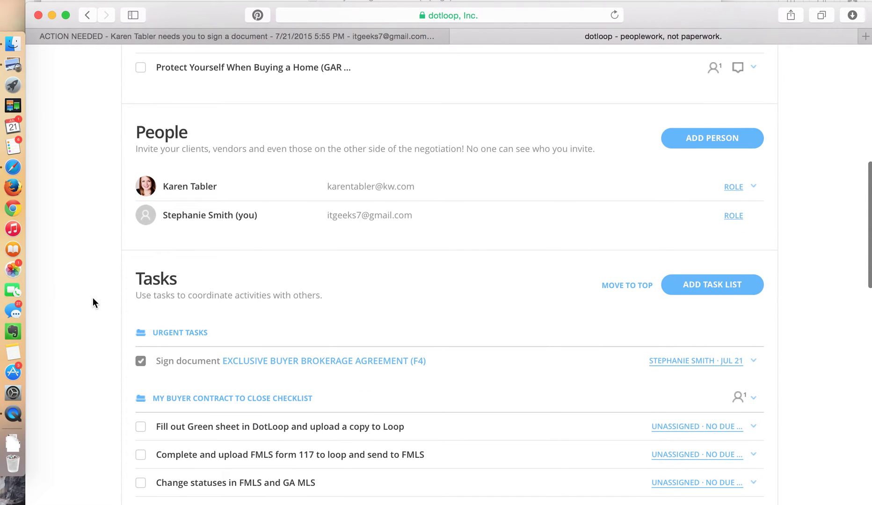
scroll(90, 292, "down", 6)
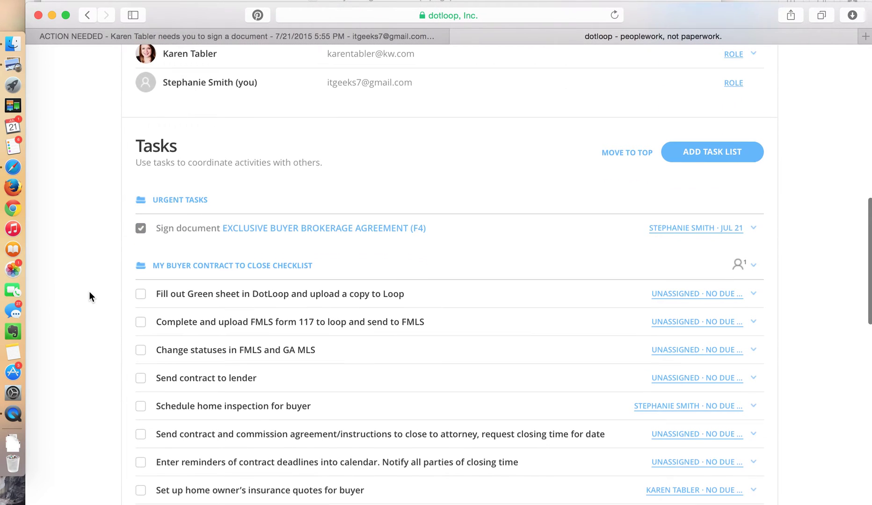
scroll(90, 296, "down", 1)
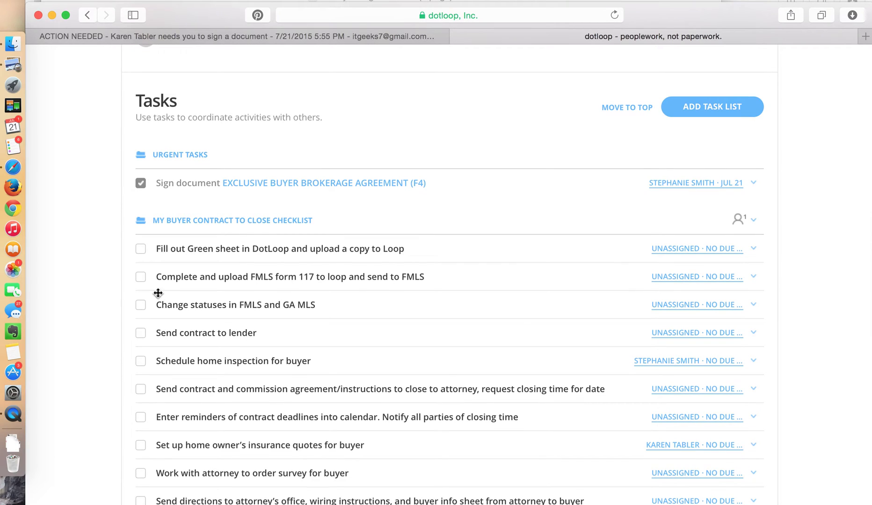
left_click(673, 364)
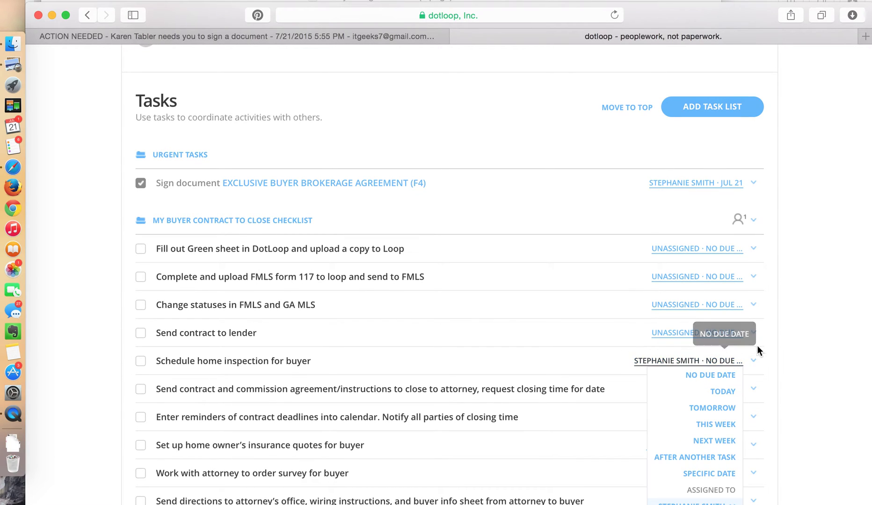
scroll(774, 358, "down", 2)
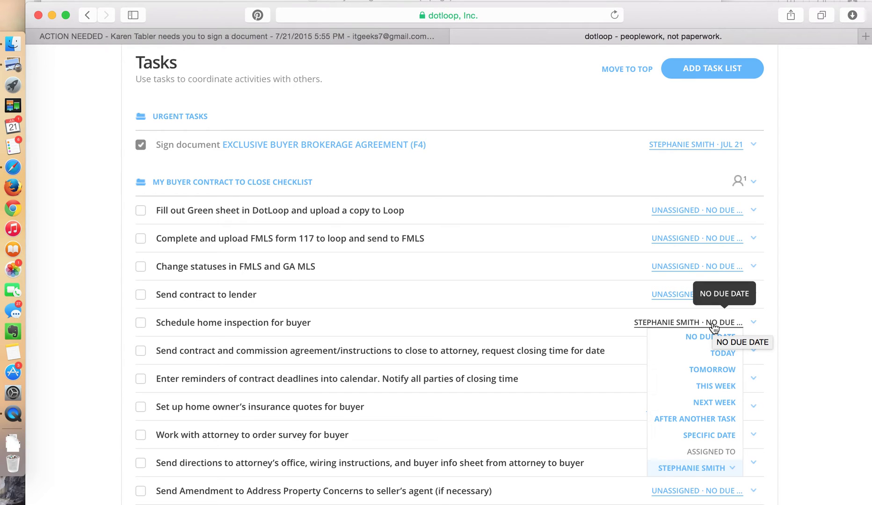
scroll(786, 325, "up", 15)
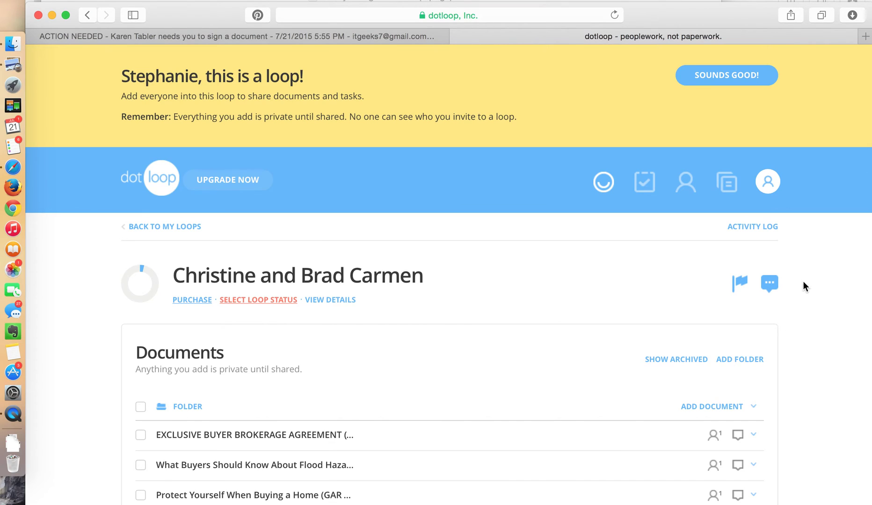
Check the loop's messages and close the empty conversation
left_click(768, 286)
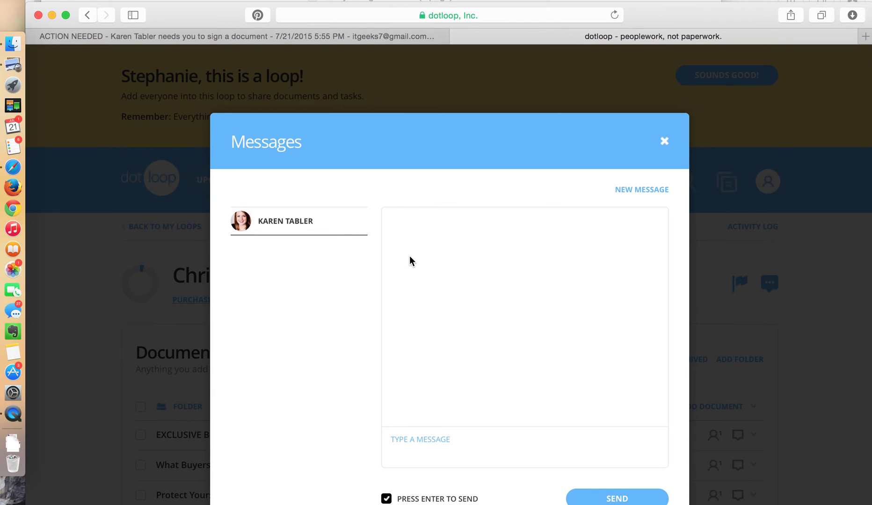
scroll(410, 258, "down", 2)
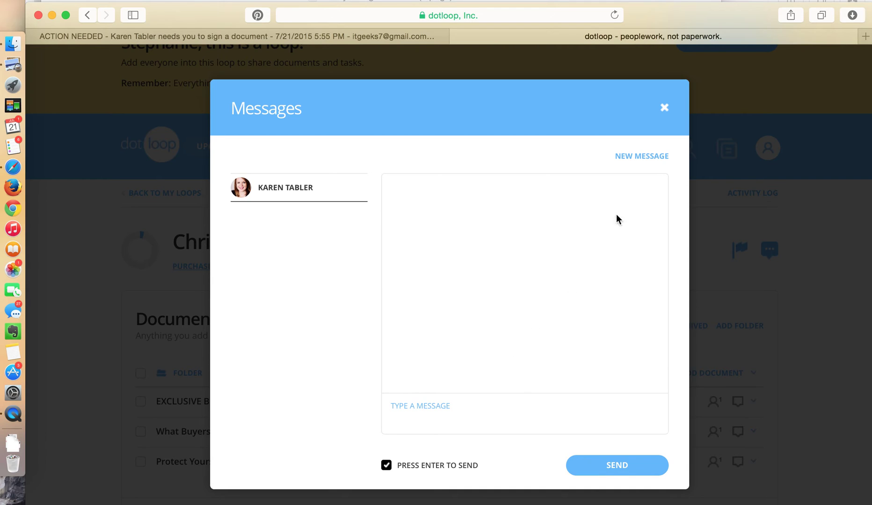
left_click(664, 110)
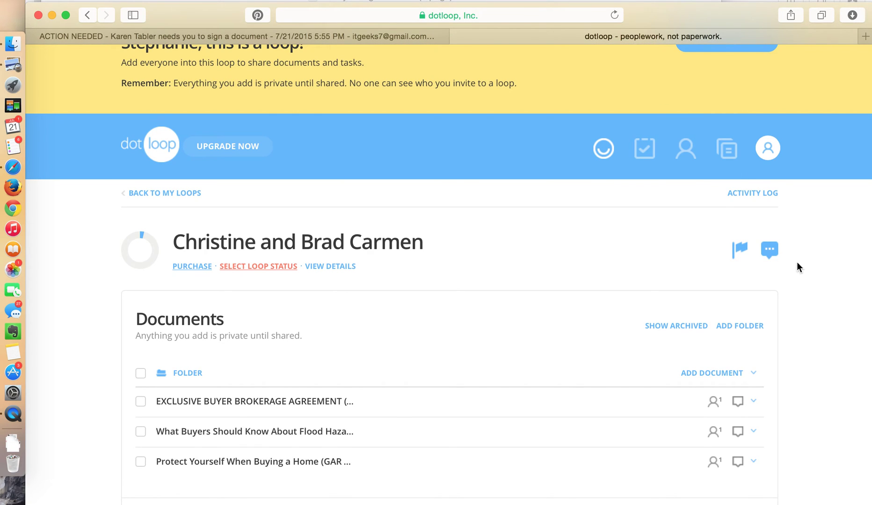
scroll(798, 266, "down", 5)
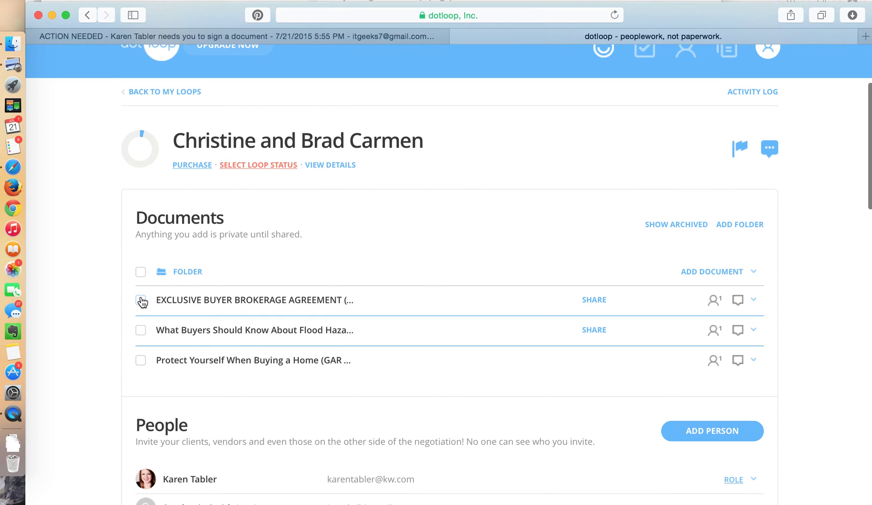
Tick all three loop documents and download them together as one PDF
left_click(140, 301)
left_click(140, 330)
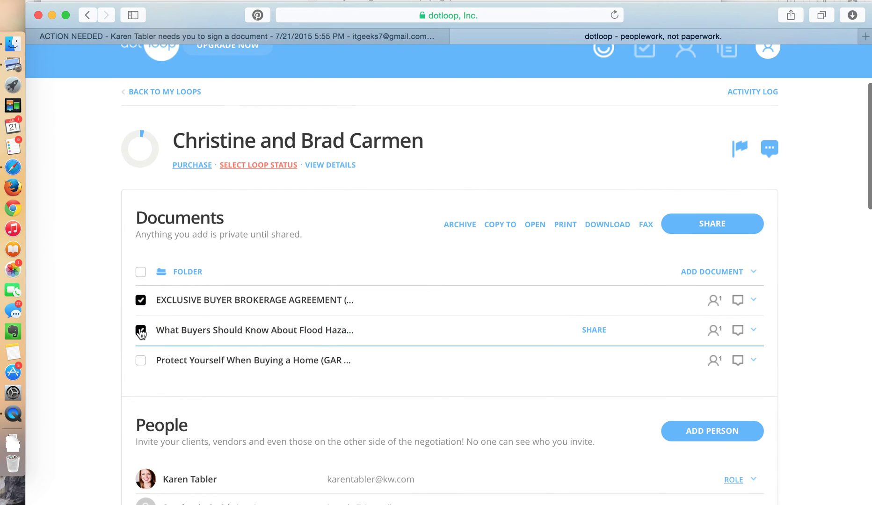
left_click(140, 361)
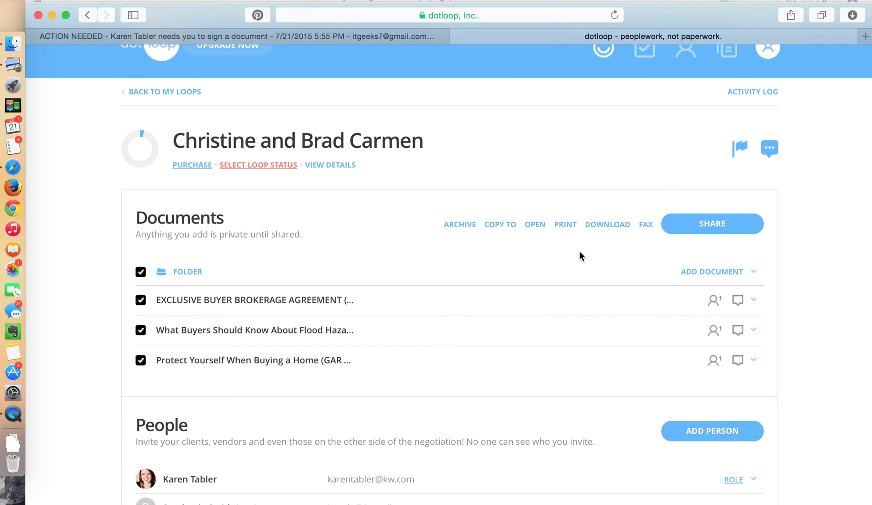
left_click(618, 230)
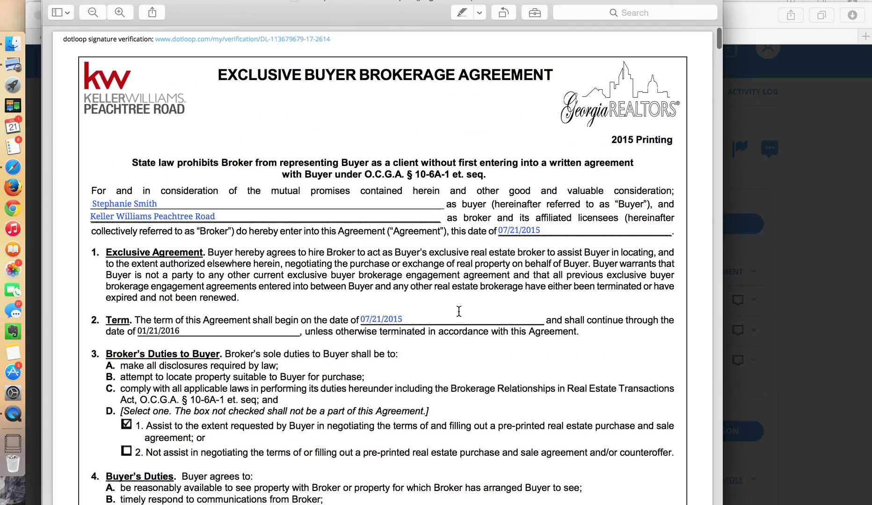
Look over the signed agreement PDF in Preview, then return to Safari's signing-request email
scroll(417, 180, "down", 5)
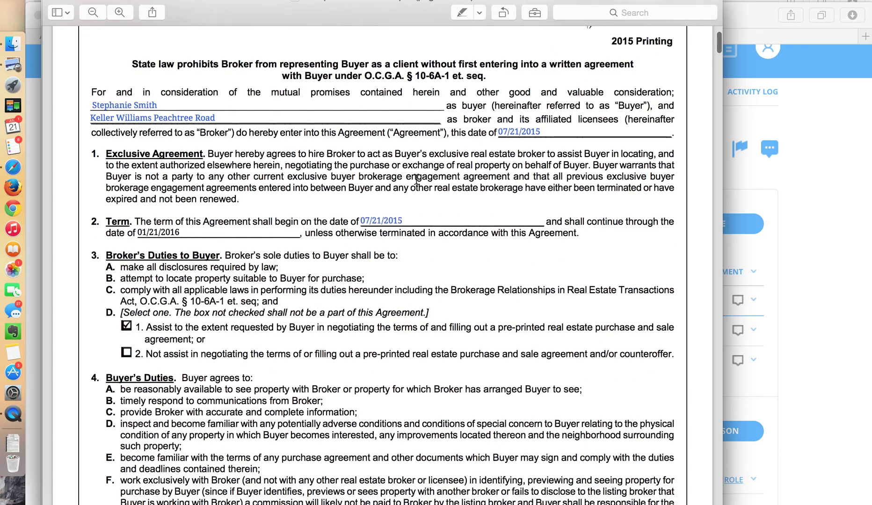
scroll(417, 180, "up", 5)
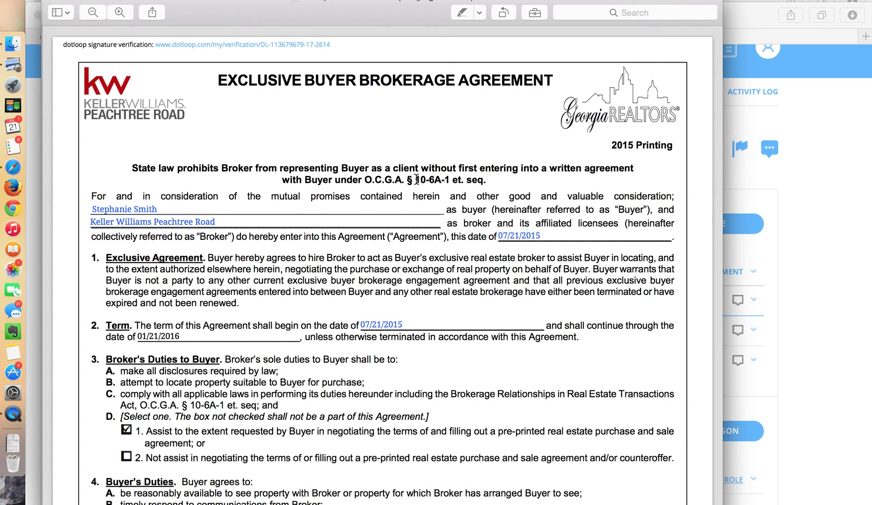
left_click(811, 182)
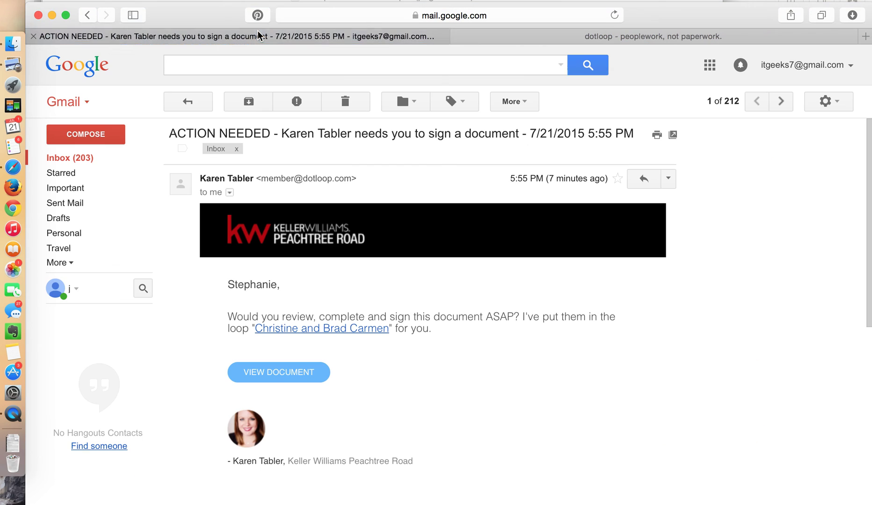
left_click(257, 33)
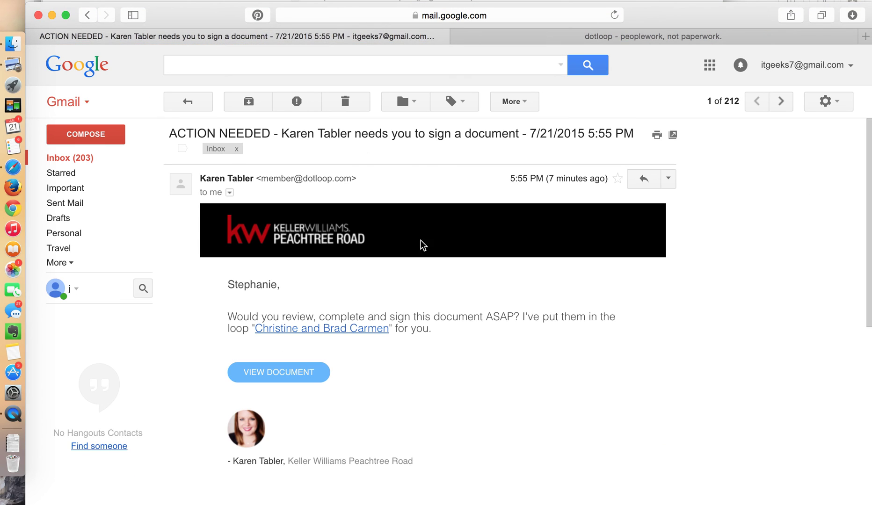
left_click(550, 38)
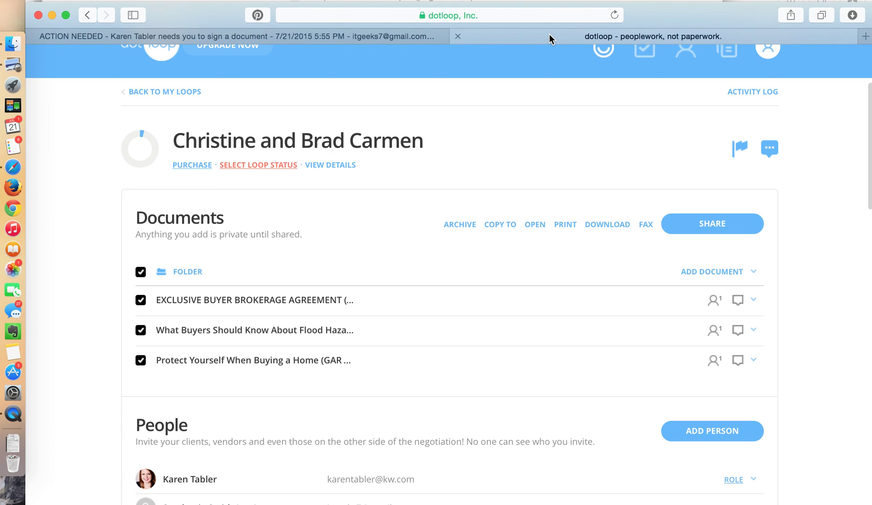
left_click(475, 14)
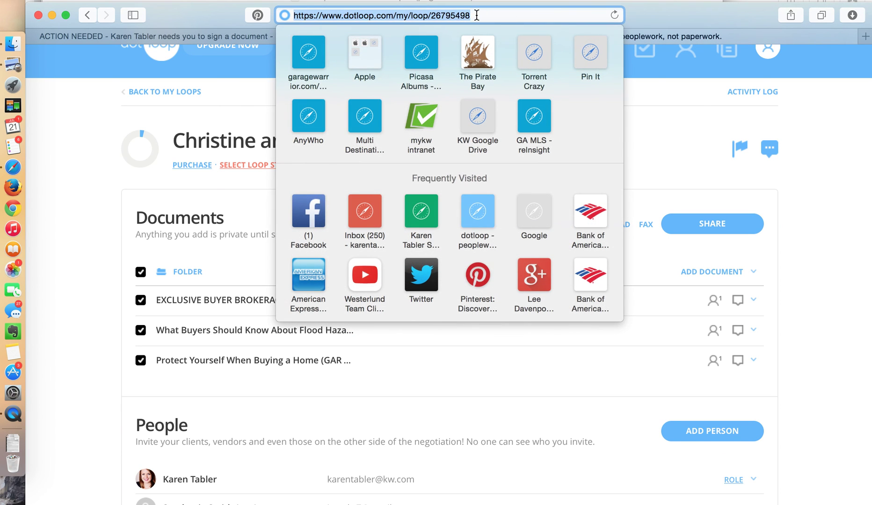
type("www.dot")
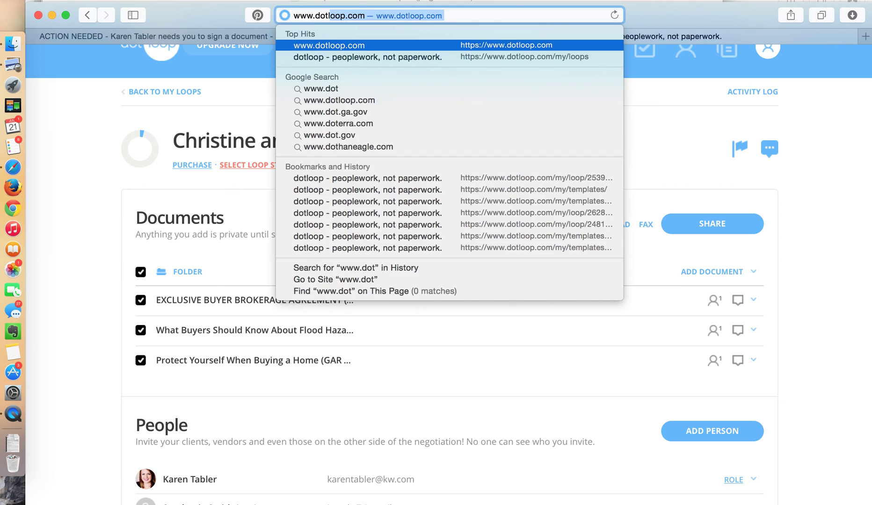
key("Return")
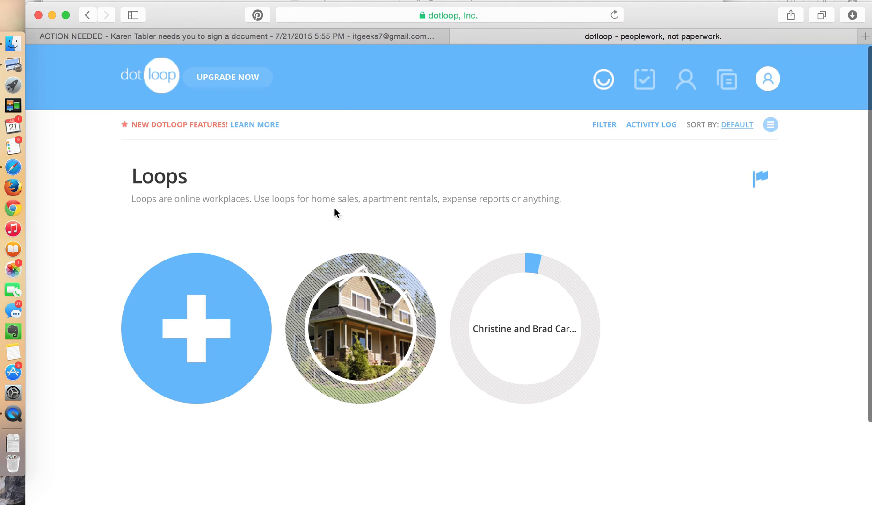
left_click(528, 330)
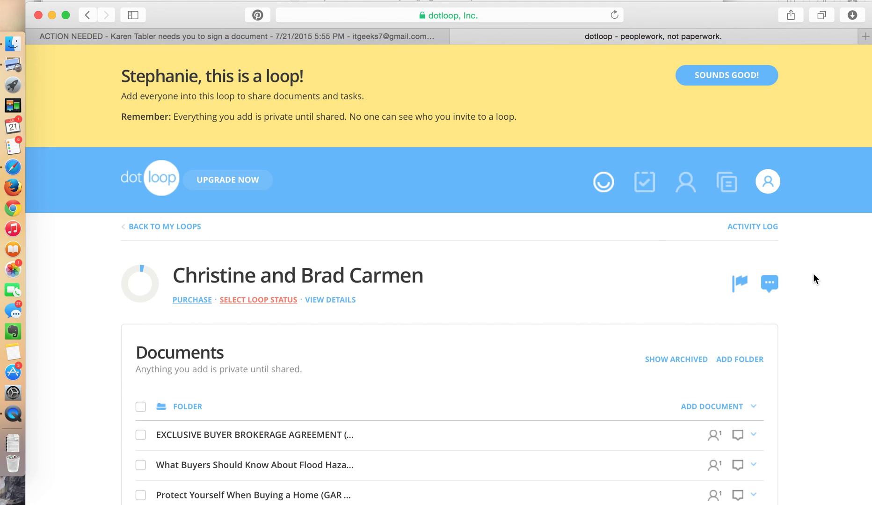
scroll(814, 275, "down", 3)
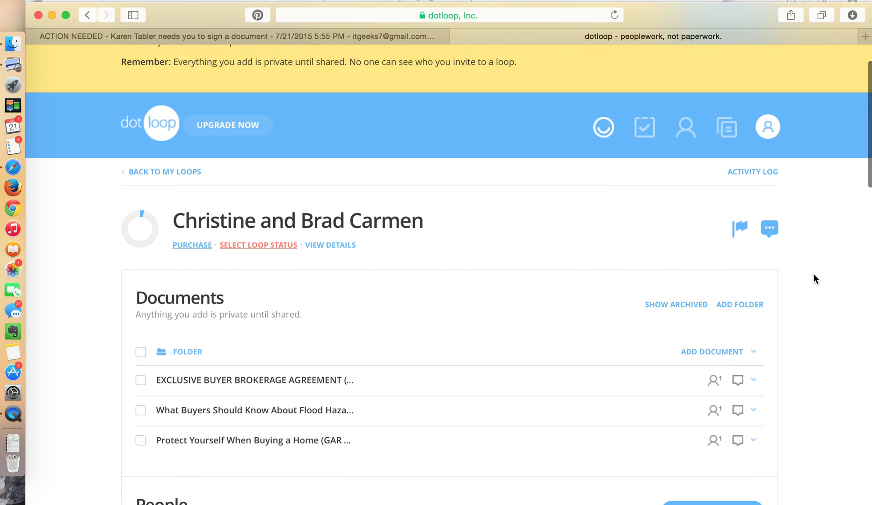